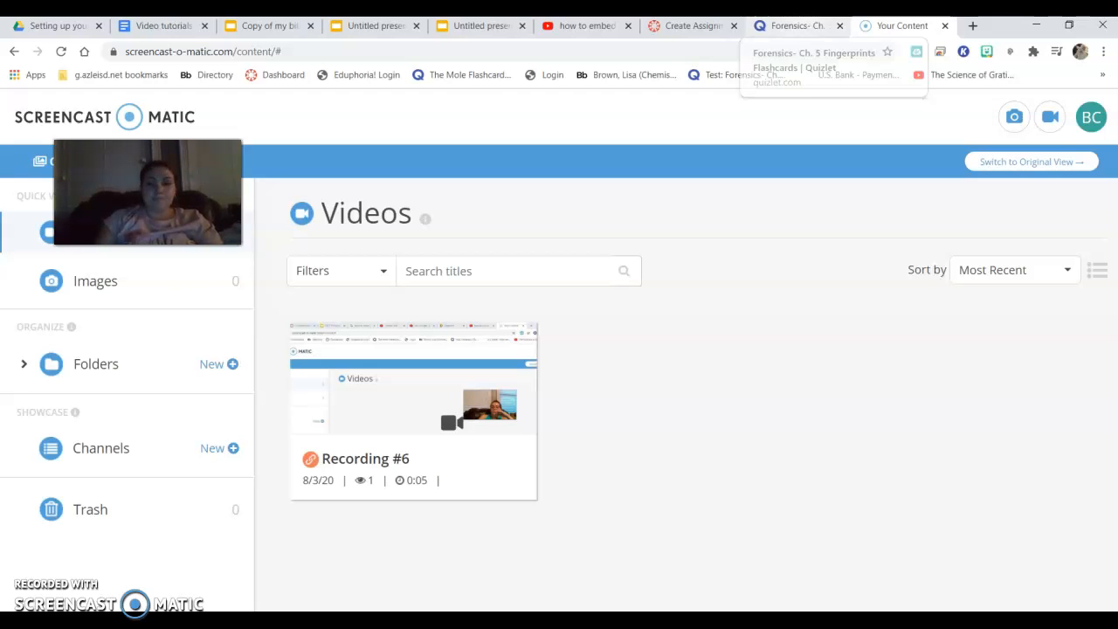
{"action": "left_click", "coordinate": [690, 25]}
{"action": "left_click", "coordinate": [775, 277]}
{"action": "left_click_drag", "start_coordinate": [1113, 373], "coordinate": [1103, 173]}
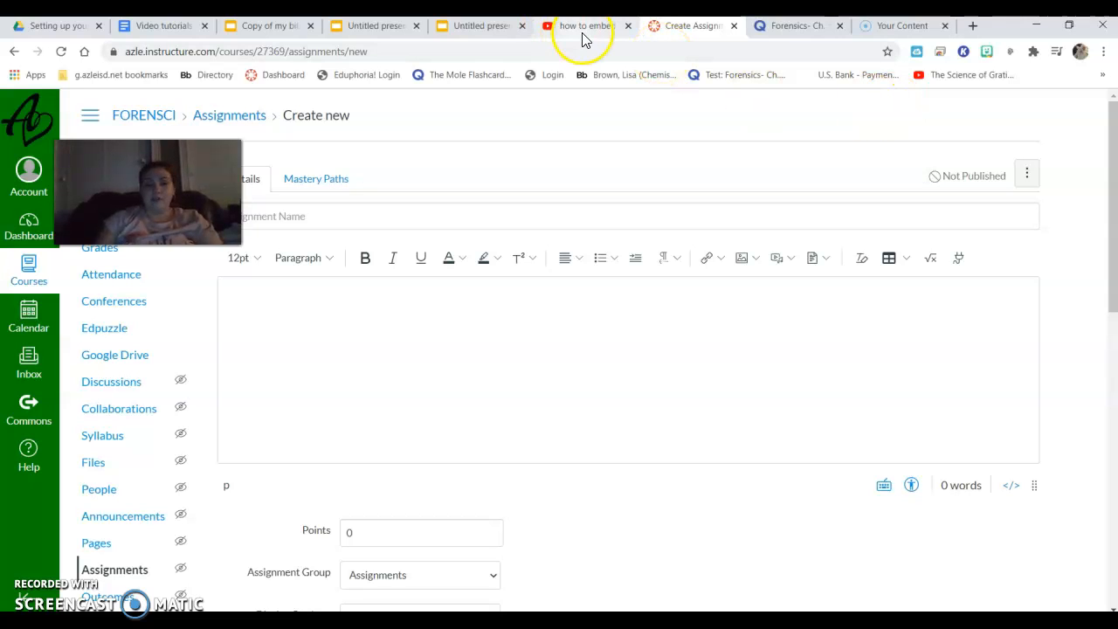
Switch to Quizlet and open the embed options of the Forensics- Ch. 5 Fingerprints set
{"action": "left_click", "coordinate": [787, 32]}
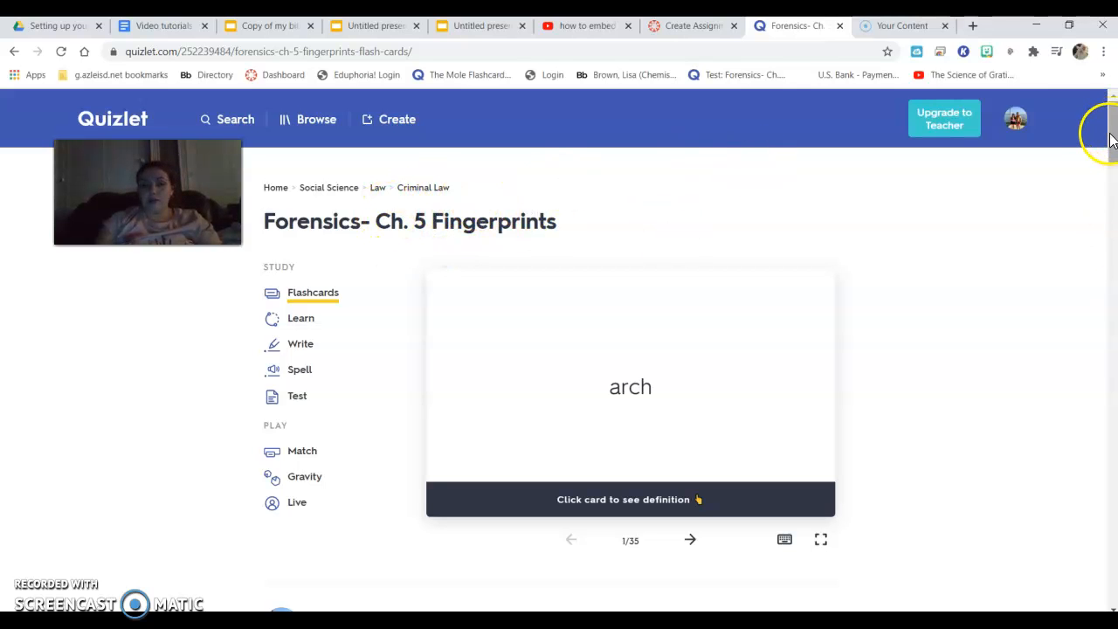
{"action": "left_click_drag", "start_coordinate": [1111, 138], "coordinate": [1107, 144]}
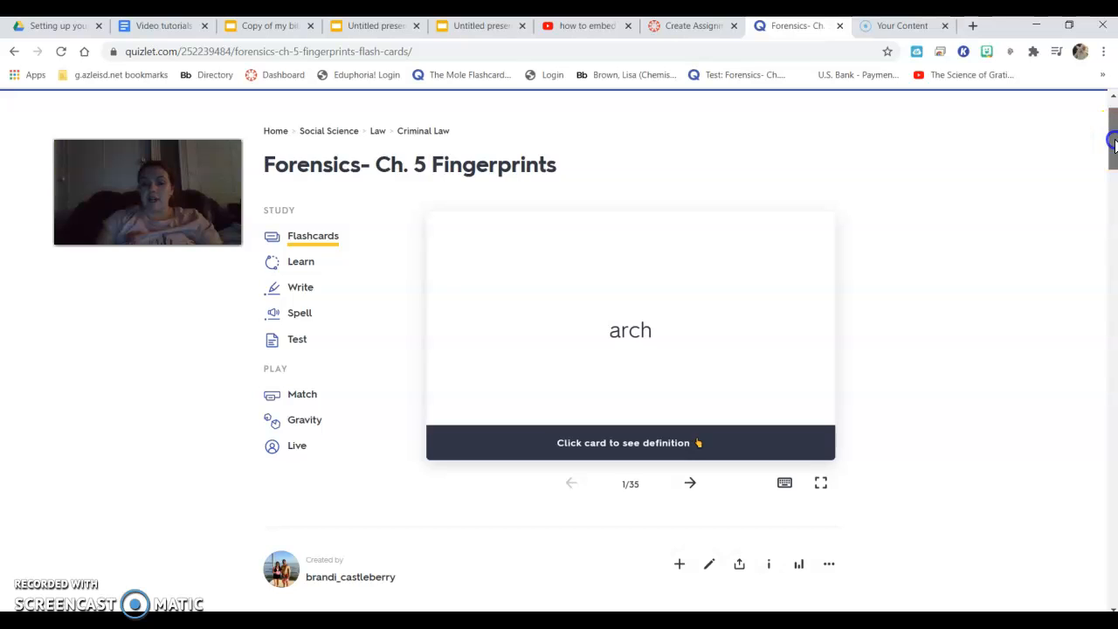
{"action": "scroll", "coordinate": [1114, 145], "scroll_direction": "down", "scroll_amount": 3}
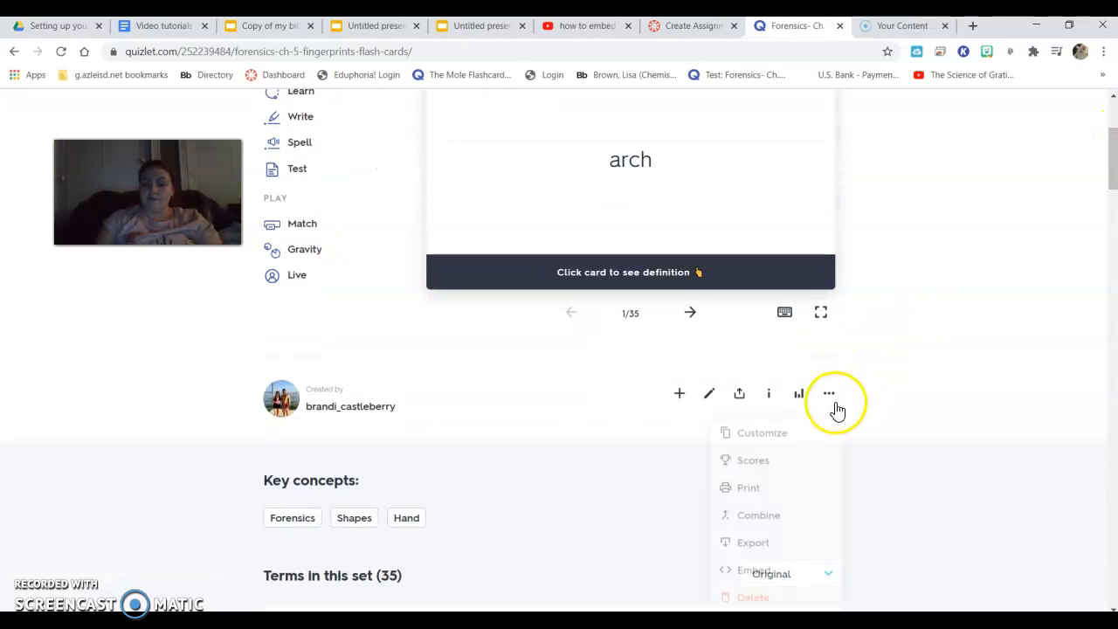
{"action": "scroll", "coordinate": [1111, 187], "scroll_direction": "down", "scroll_amount": 2}
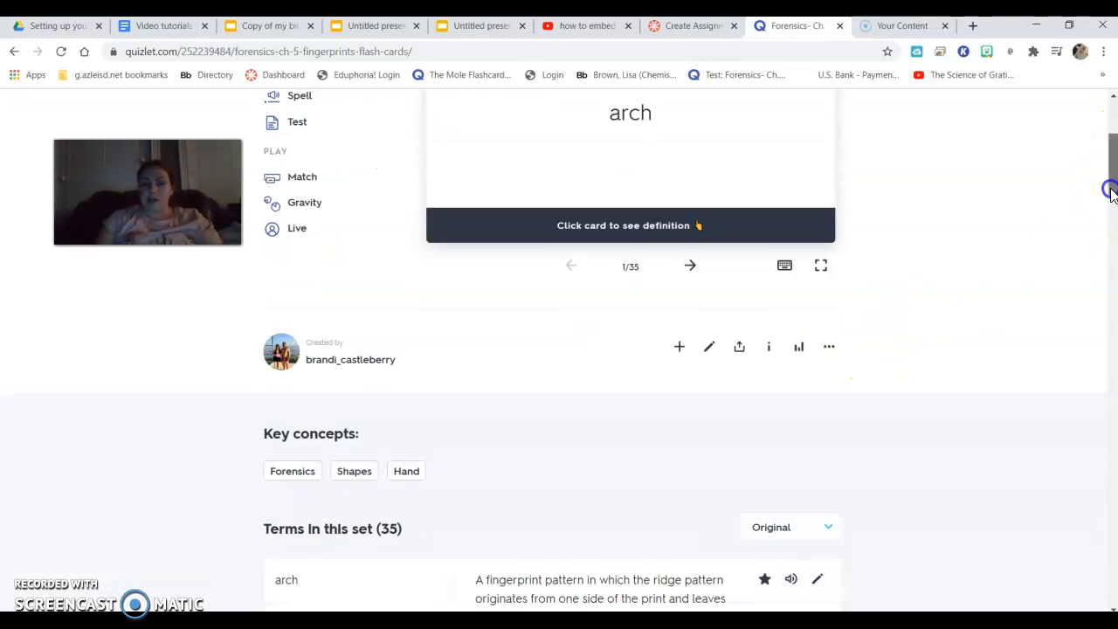
{"action": "mouse_move", "coordinate": [840, 295]}
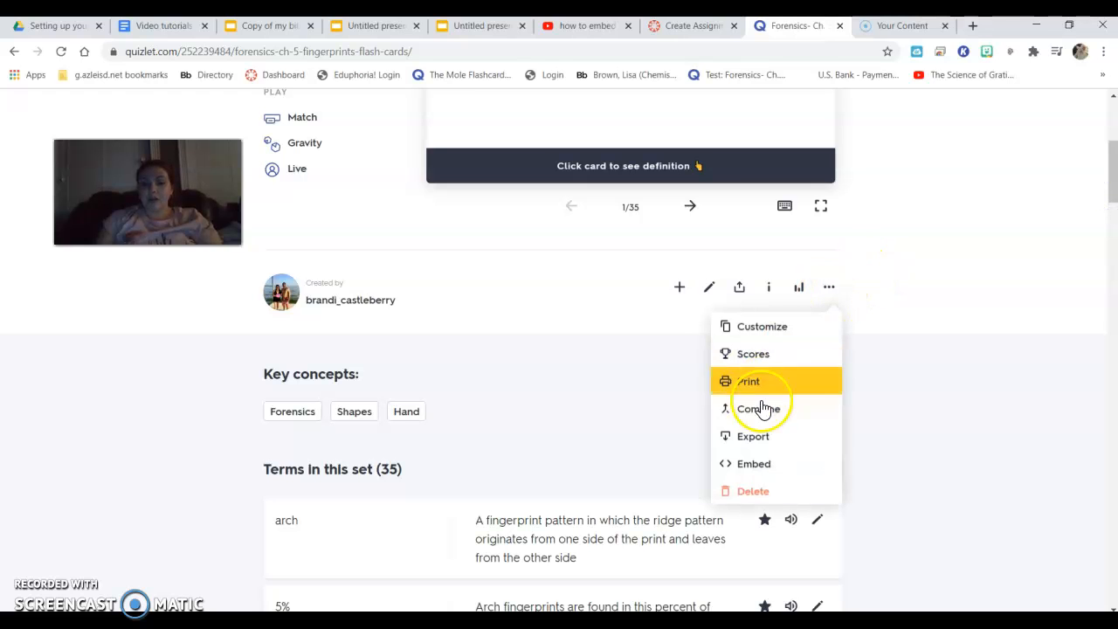
{"action": "left_click", "coordinate": [756, 469]}
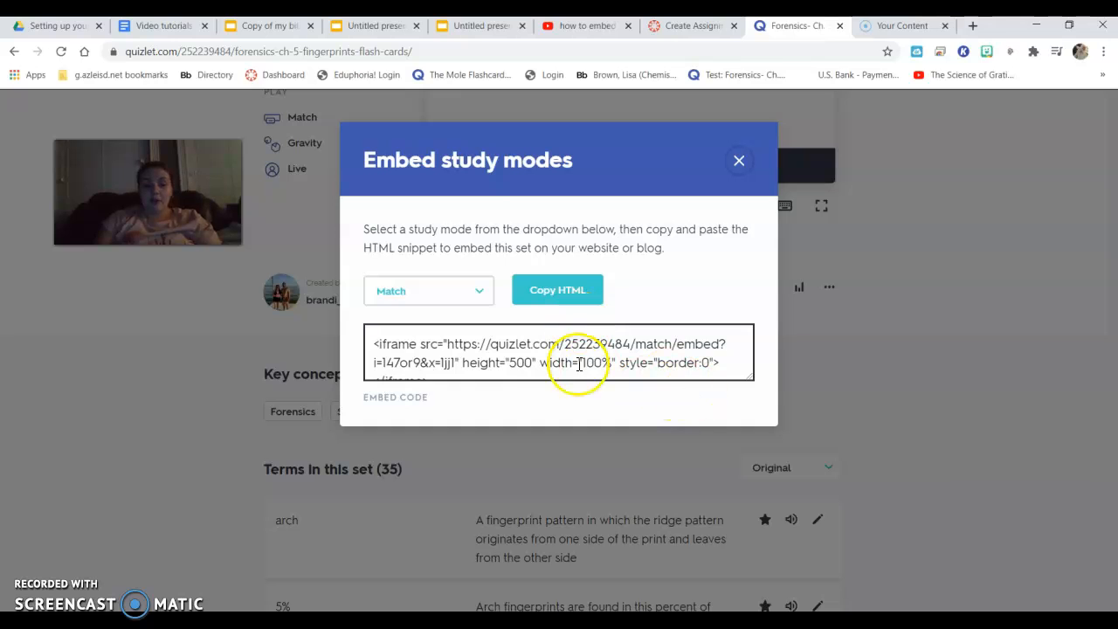
Copy the complete HTML embed code for the Match study mode
{"action": "left_click", "coordinate": [725, 362]}
{"action": "left_click_drag", "start_coordinate": [725, 363], "coordinate": [562, 339]}
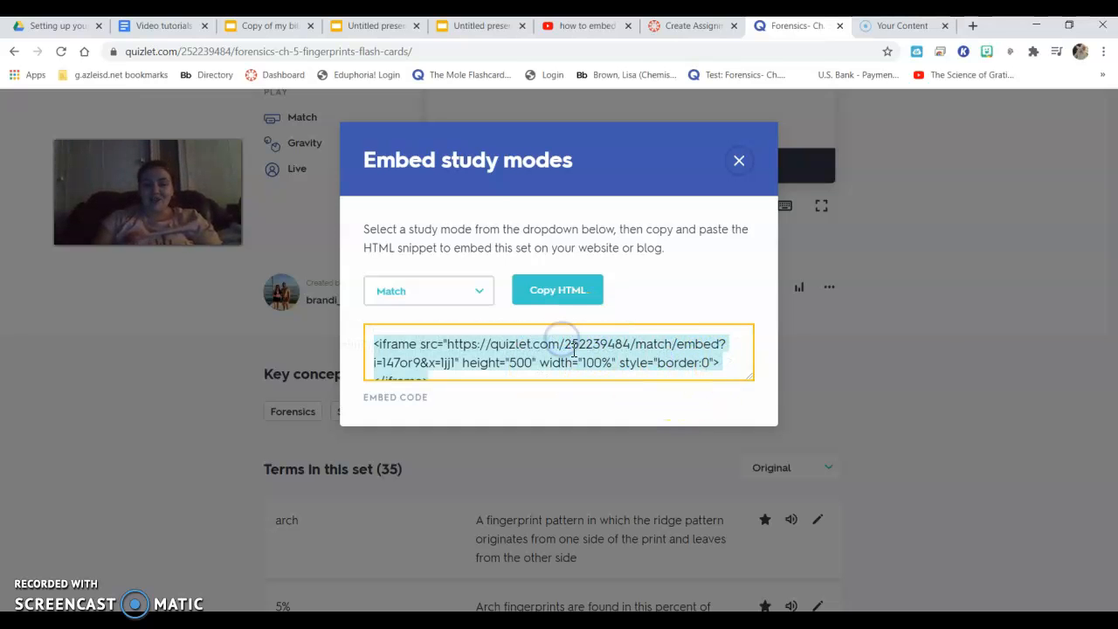
{"action": "right_click", "coordinate": [574, 349]}
{"action": "left_click", "coordinate": [596, 362]}
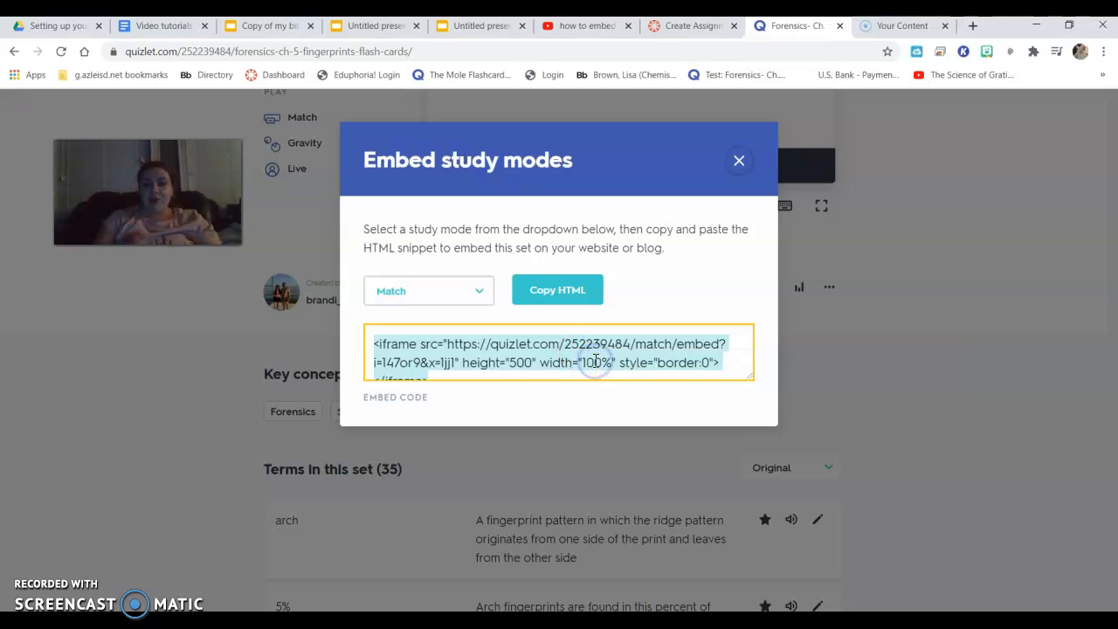
Switch to the new Canvas assignment, paste the Quizlet embed code into the description's raw HTML, and return to the visual editor
{"action": "left_click", "coordinate": [689, 28]}
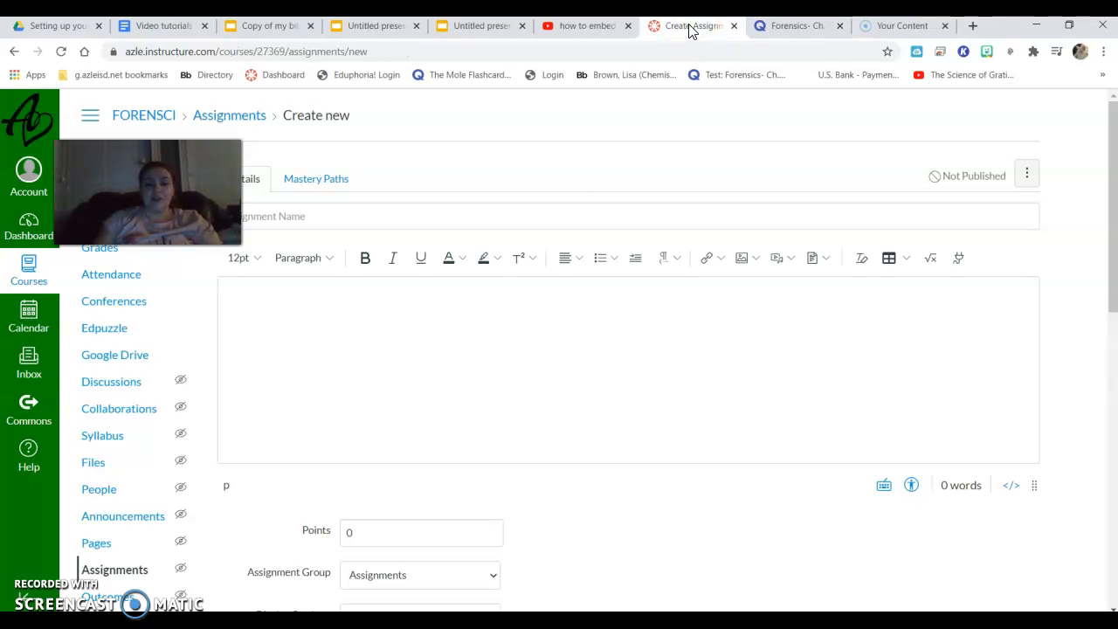
{"action": "left_click_drag", "start_coordinate": [1112, 162], "coordinate": [1114, 183]}
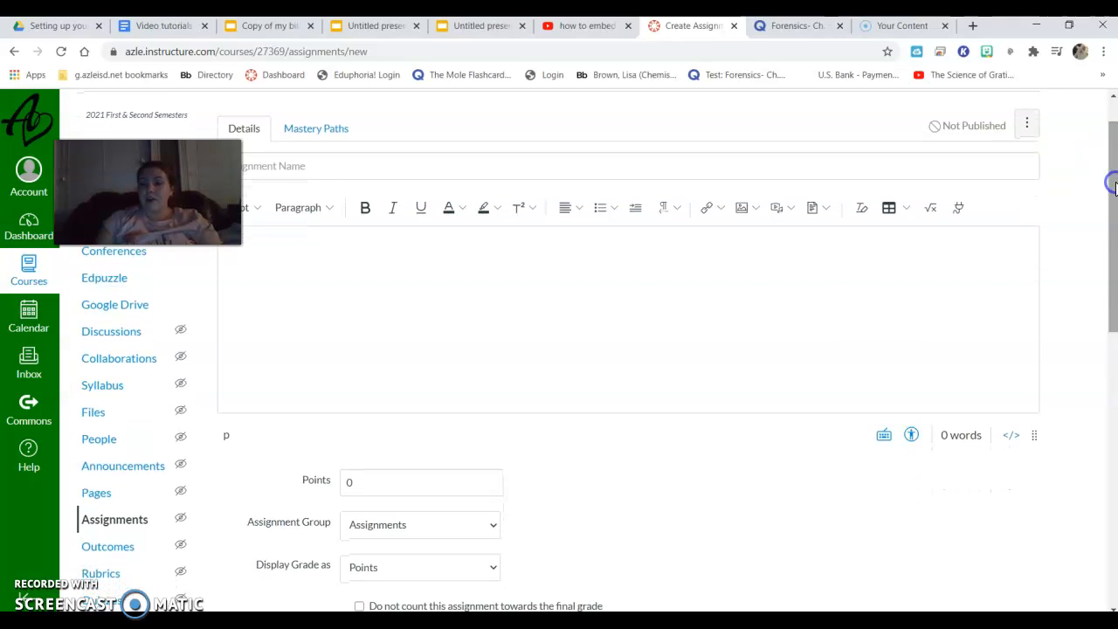
{"action": "left_click", "coordinate": [1010, 435]}
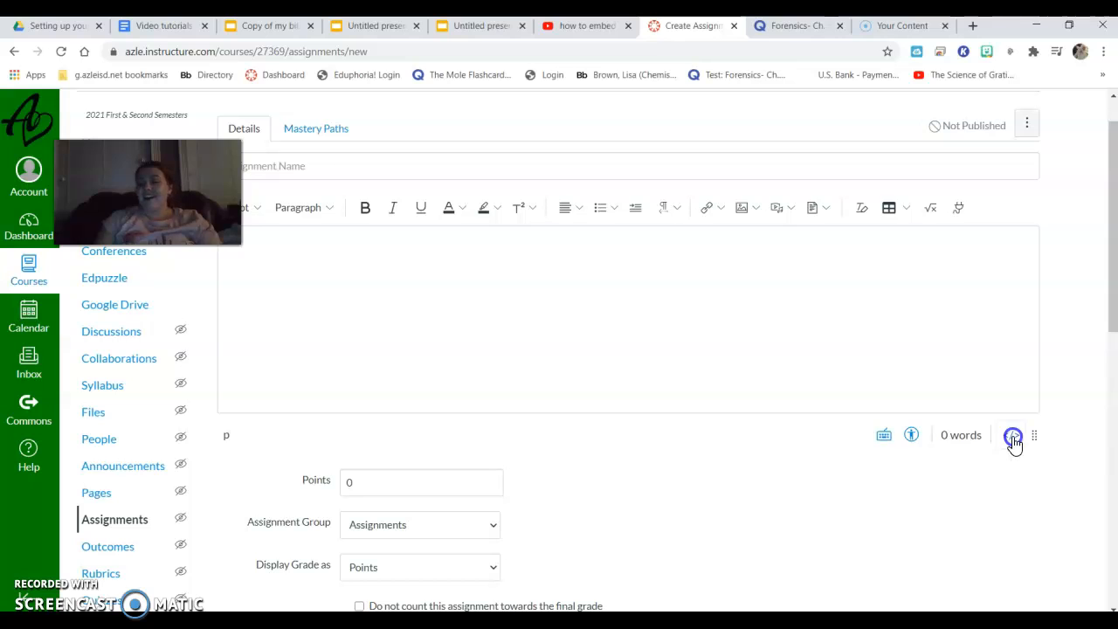
{"action": "right_click", "coordinate": [563, 247]}
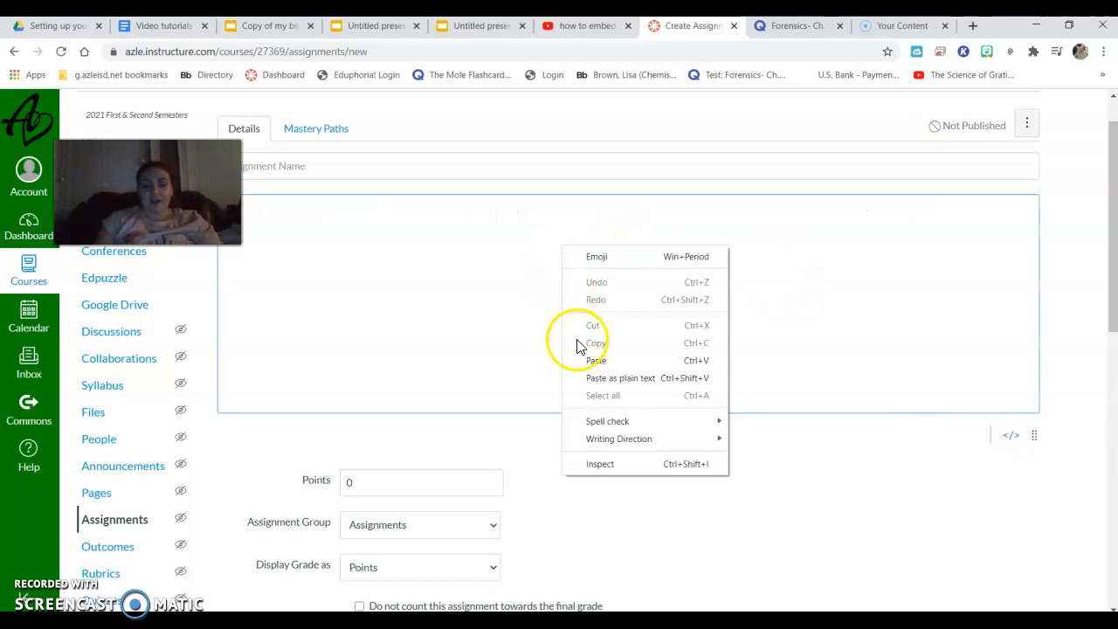
{"action": "left_click", "coordinate": [595, 359]}
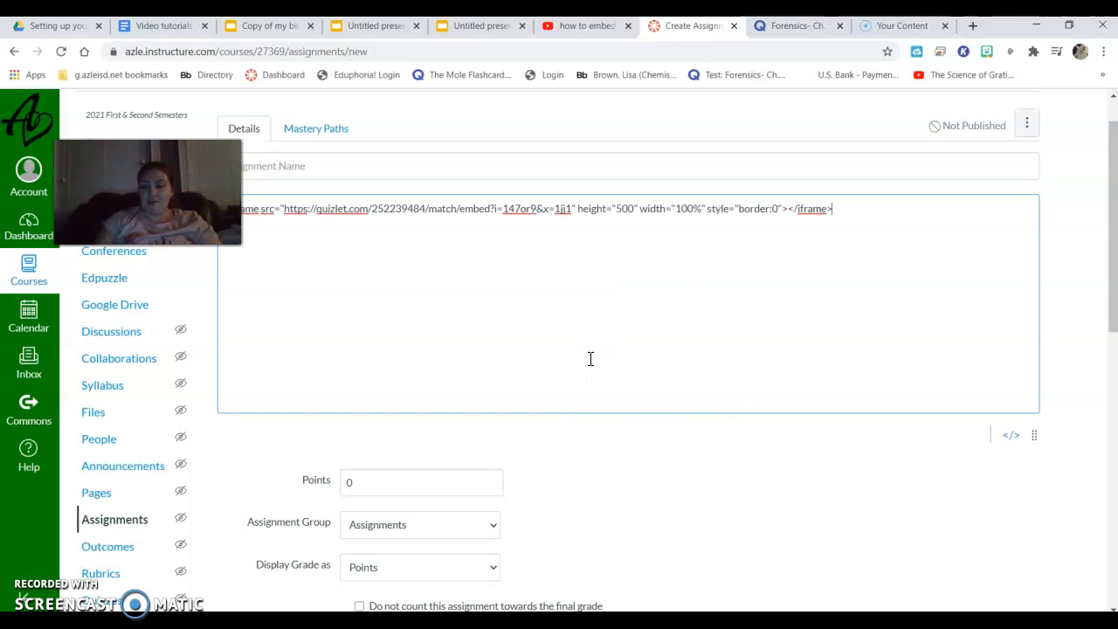
{"action": "left_click", "coordinate": [1011, 435]}
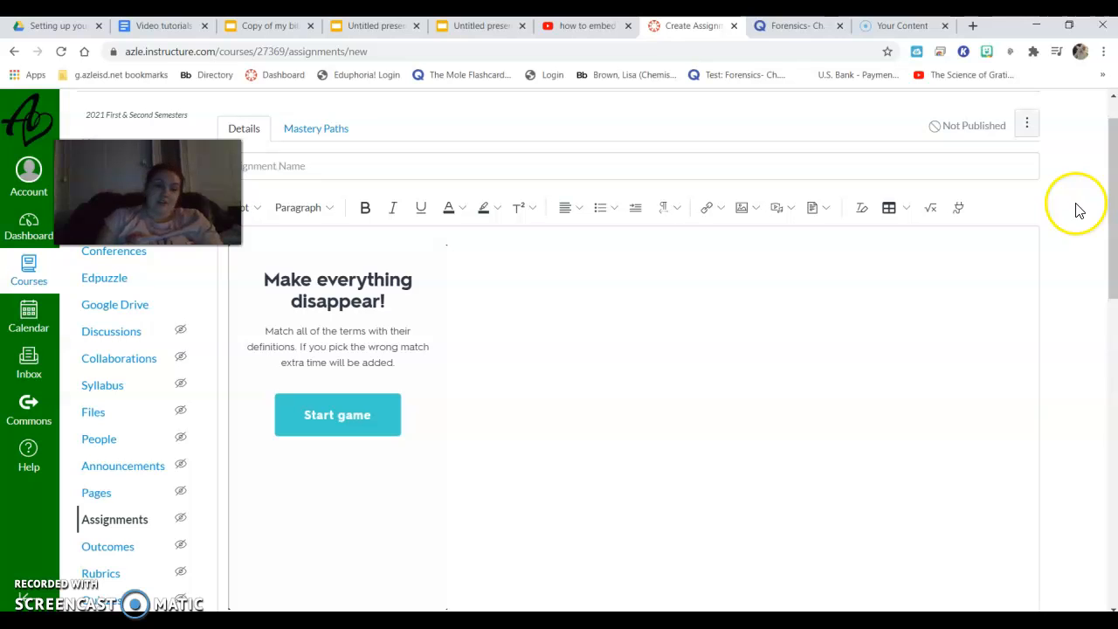
Start the embedded Match game inside the description editor and try to widen its frame
{"action": "left_click_drag", "start_coordinate": [1113, 200], "coordinate": [1099, 235]}
{"action": "scroll", "coordinate": [1100, 233], "scroll_direction": "up", "scroll_amount": 1}
{"action": "left_click", "coordinate": [345, 297]}
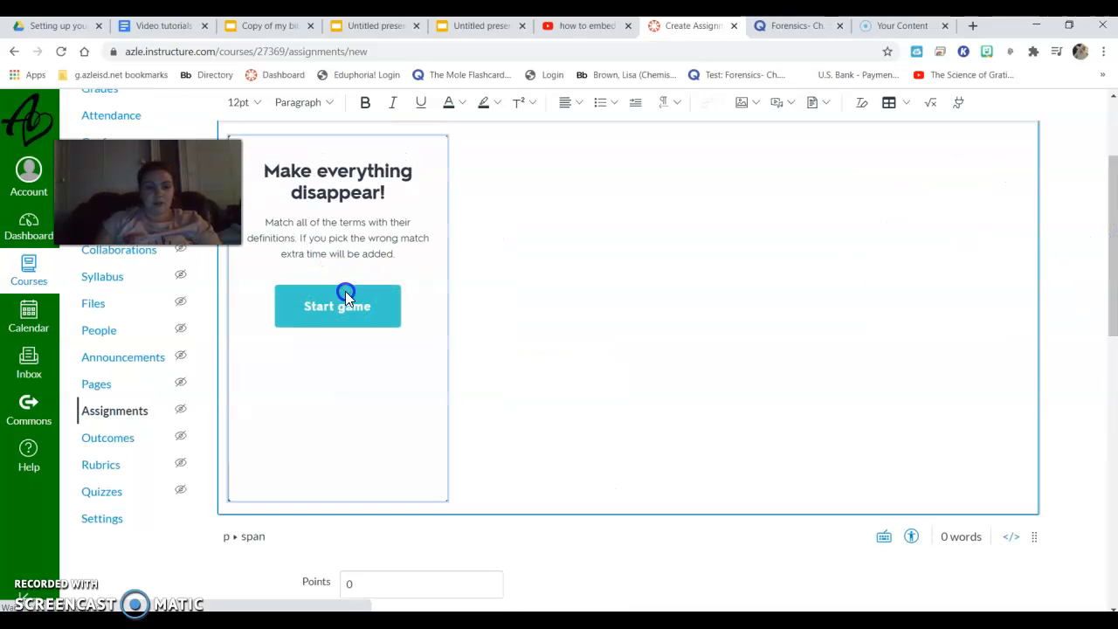
{"action": "left_click", "coordinate": [357, 324]}
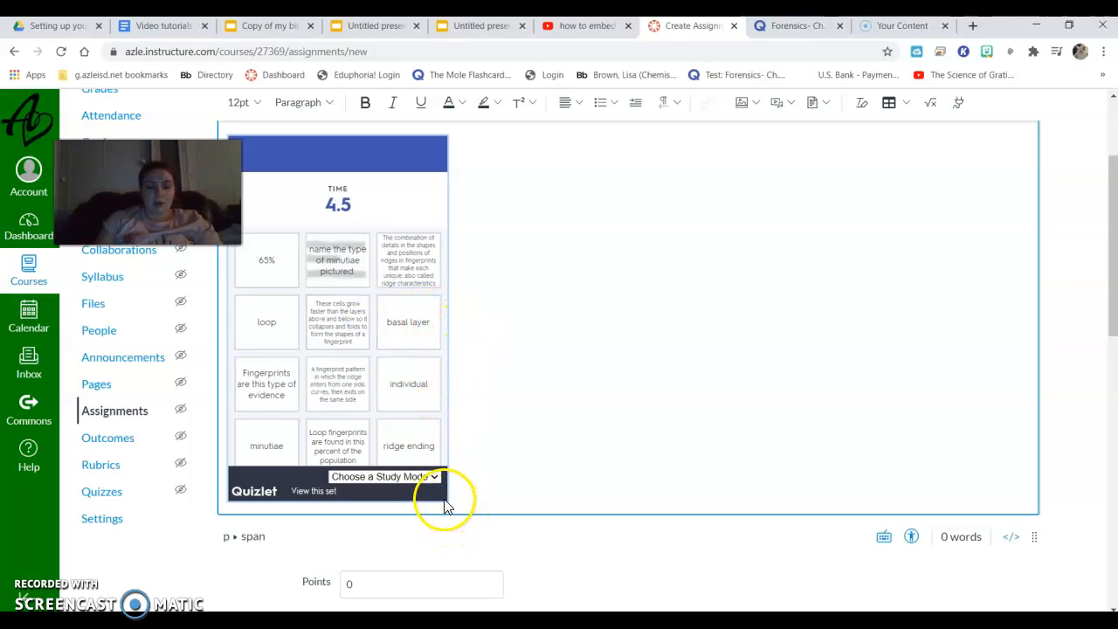
{"action": "left_click_drag", "start_coordinate": [446, 499], "coordinate": [596, 500]}
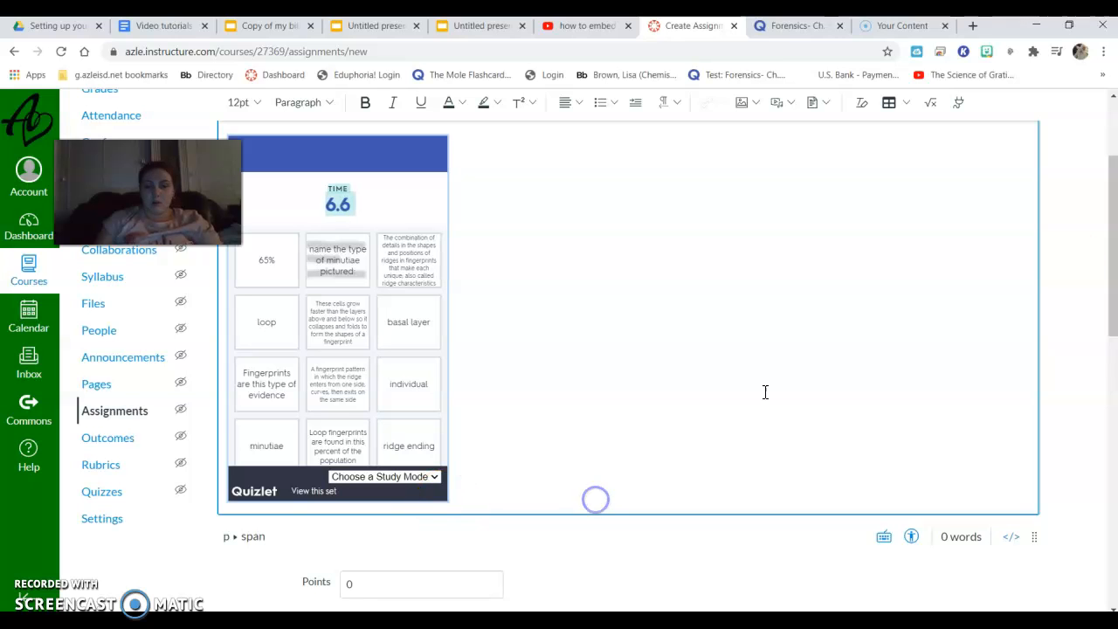
Name the assignment lkfajdkljdsfk and try to save it
{"action": "left_click_drag", "start_coordinate": [1112, 253], "coordinate": [1113, 520]}
{"action": "left_click", "coordinate": [1022, 559]}
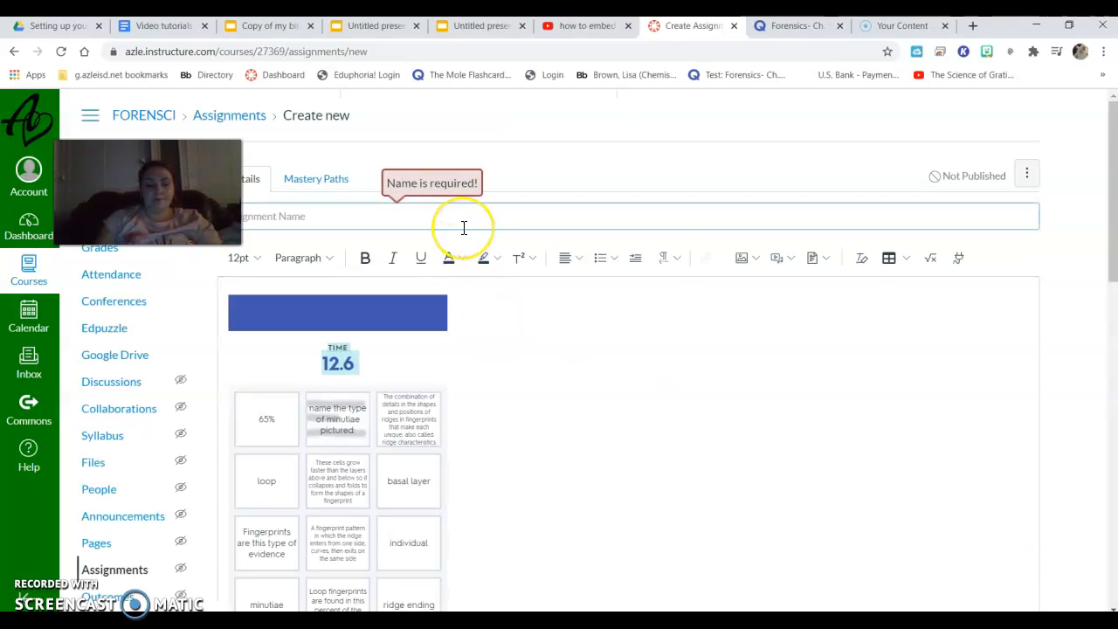
{"action": "type", "text": "jdkljdsfk"}
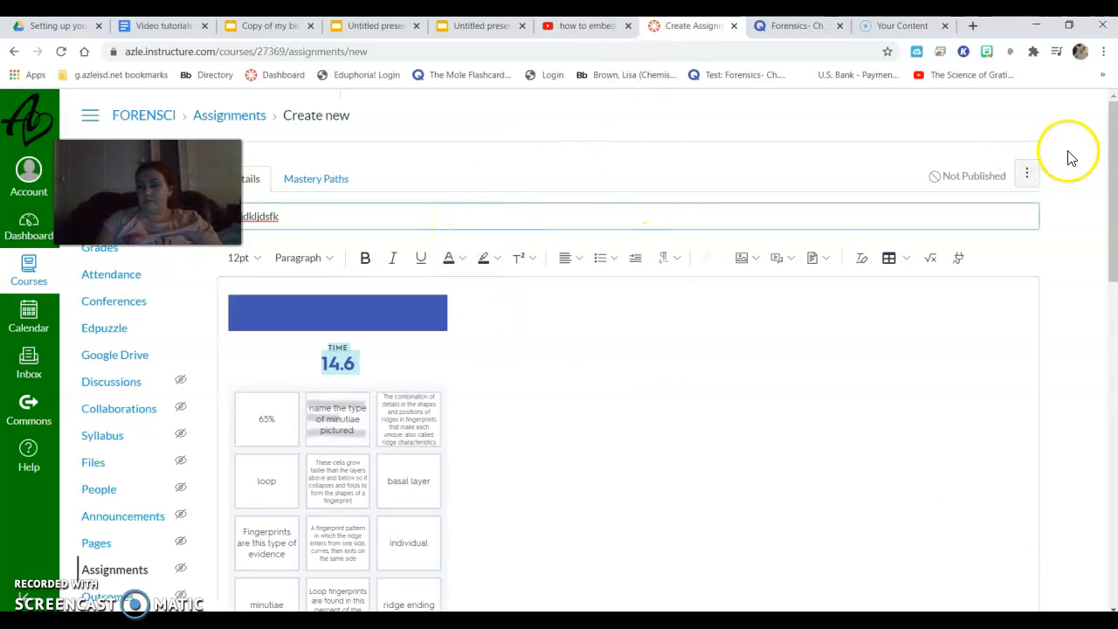
{"action": "left_click_drag", "start_coordinate": [1112, 171], "coordinate": [1111, 489]}
{"action": "left_click", "coordinate": [1006, 583]}
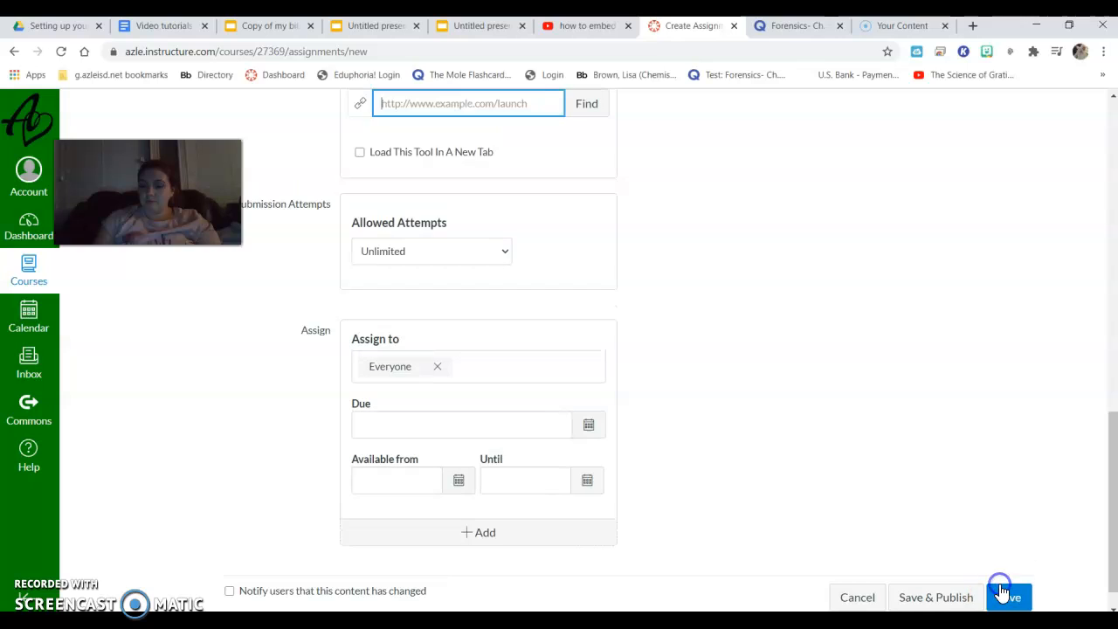
{"action": "left_click", "coordinate": [1000, 586]}
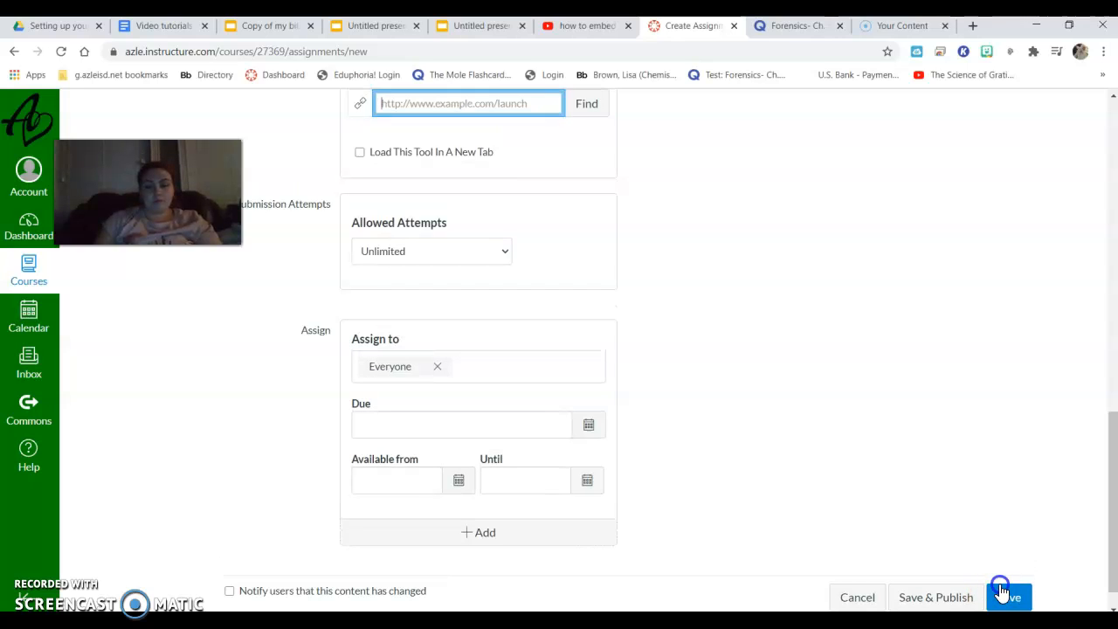
Set the assignment's submission type to No Submission and save the assignment
{"action": "left_click_drag", "start_coordinate": [1105, 481], "coordinate": [1102, 400]}
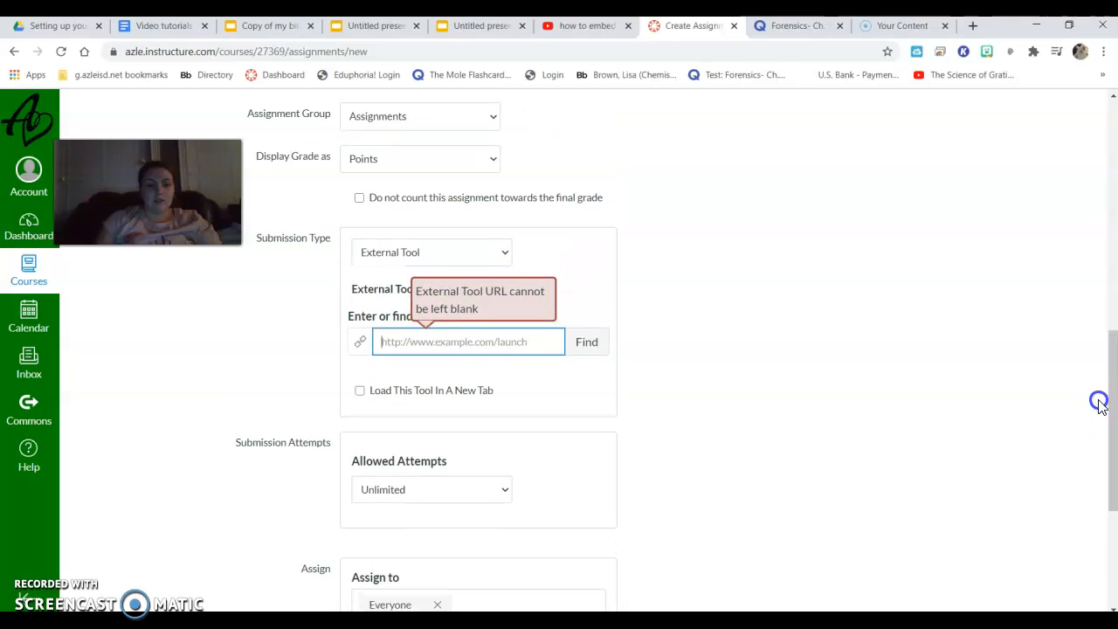
{"action": "left_click", "coordinate": [421, 252]}
{"action": "left_click", "coordinate": [416, 275]}
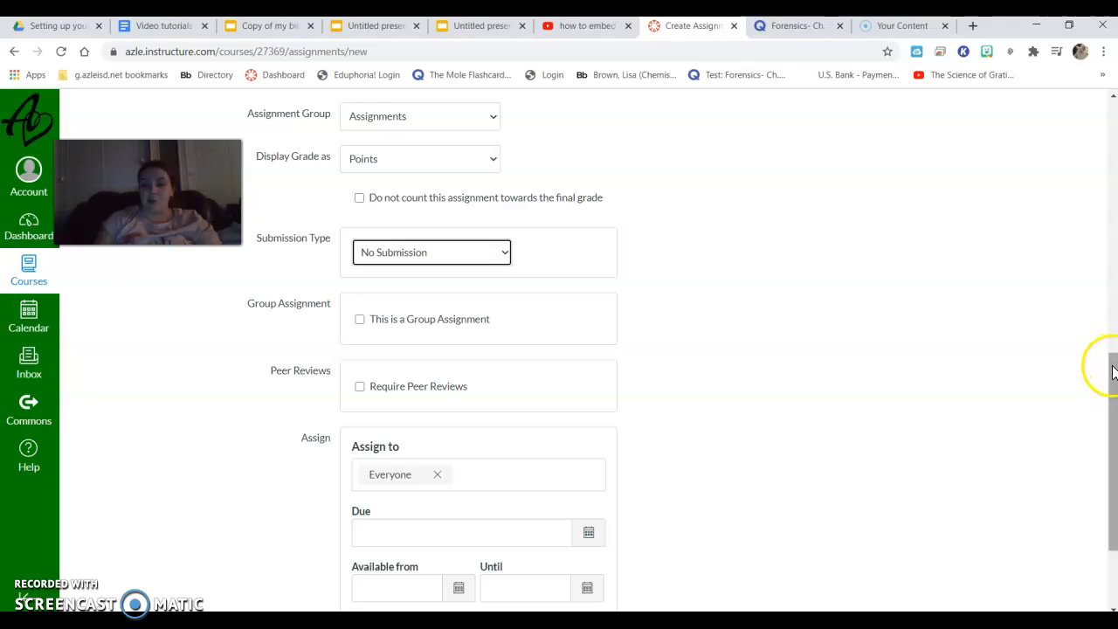
{"action": "left_click_drag", "start_coordinate": [1111, 367], "coordinate": [1111, 426]}
{"action": "left_click", "coordinate": [1008, 564]}
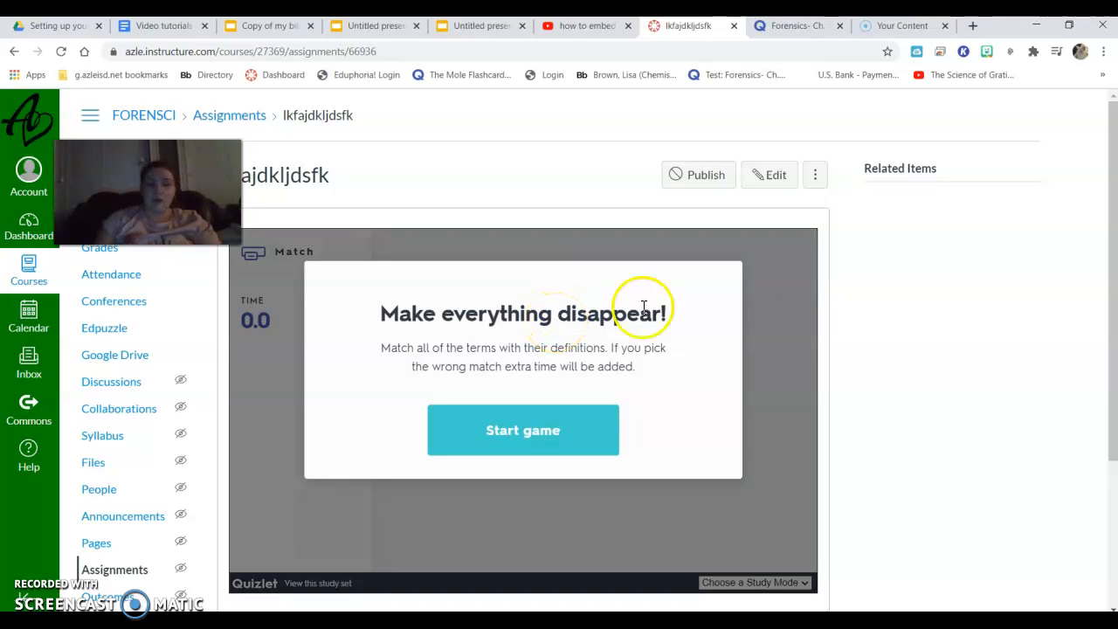
Try the embedded Quizlet set in the saved assignment by starting Match, then switching to the Learn and Test study modes
{"action": "left_click_drag", "start_coordinate": [1111, 300], "coordinate": [1113, 376]}
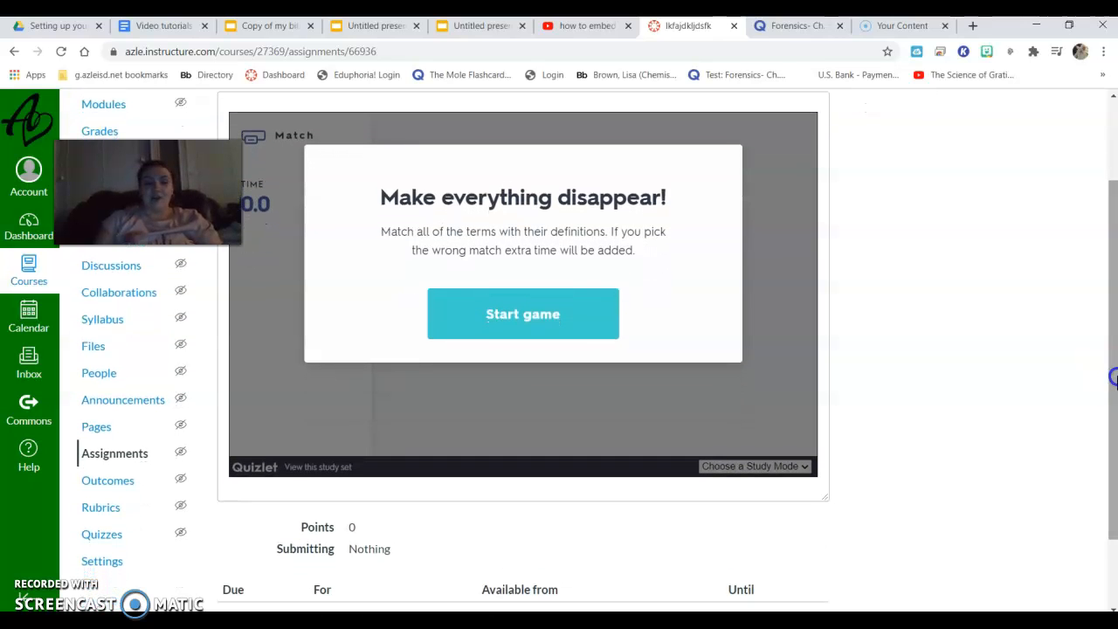
{"action": "left_click", "coordinate": [736, 467]}
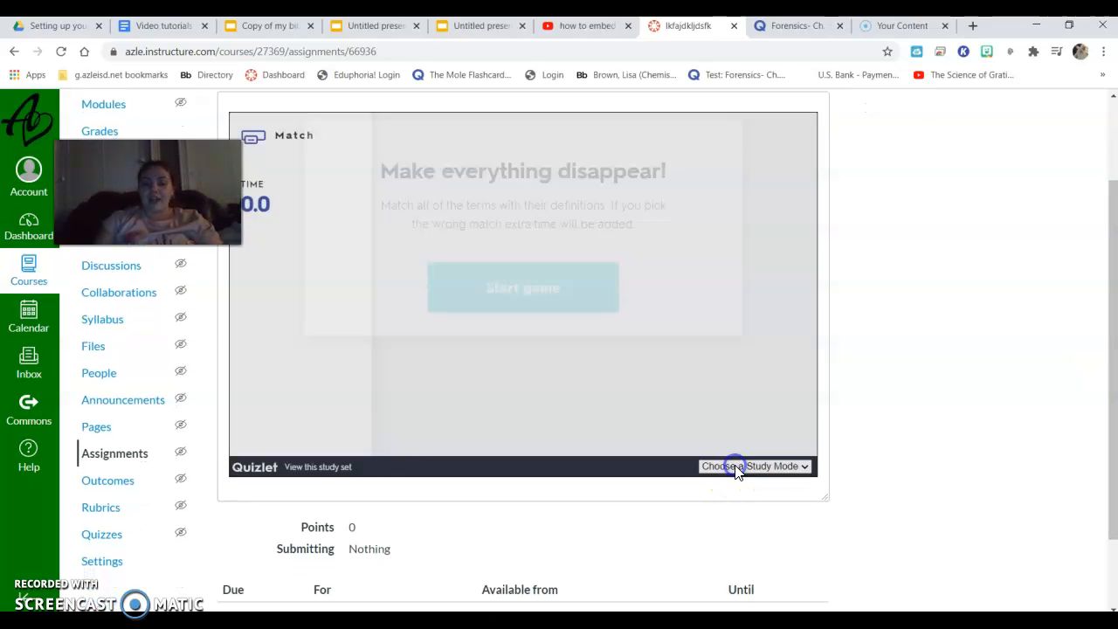
{"action": "left_click", "coordinate": [736, 465]}
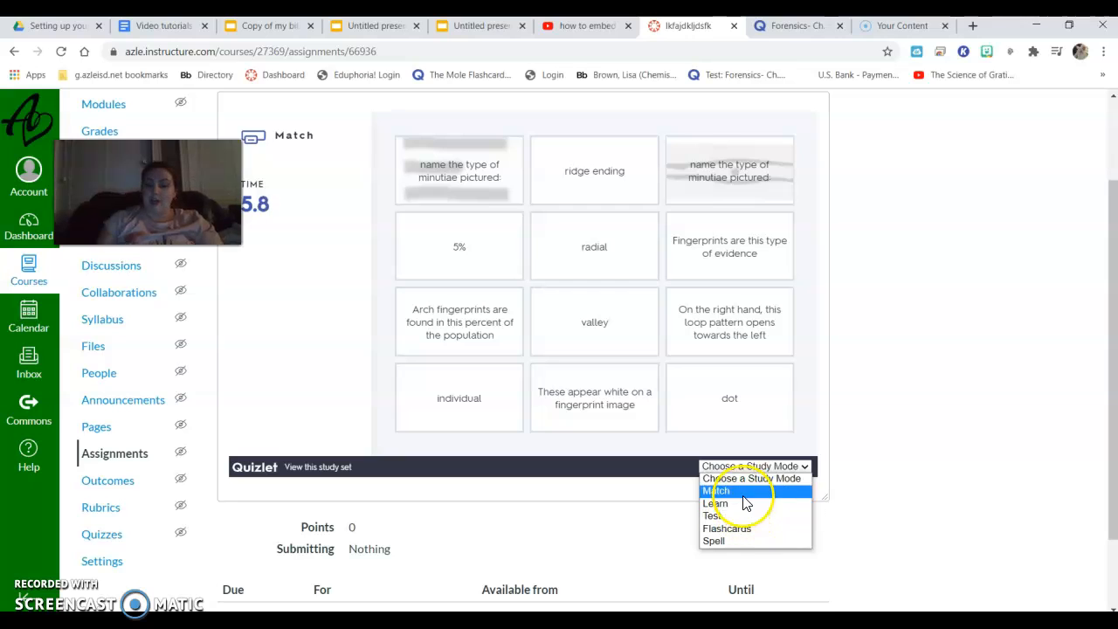
{"action": "left_click", "coordinate": [743, 507]}
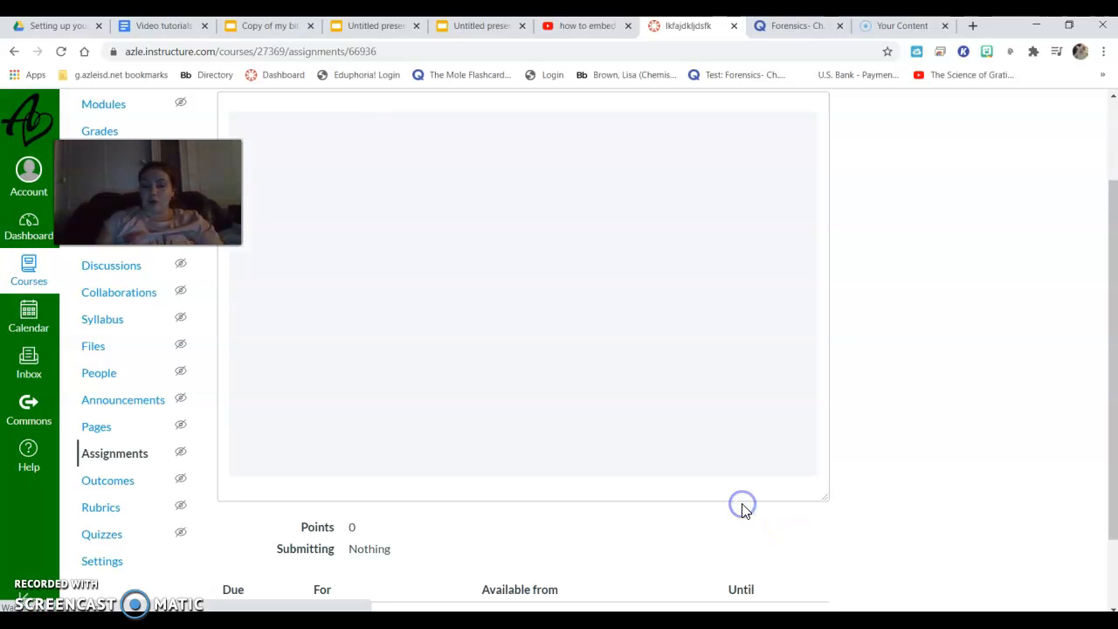
{"action": "left_click", "coordinate": [731, 466]}
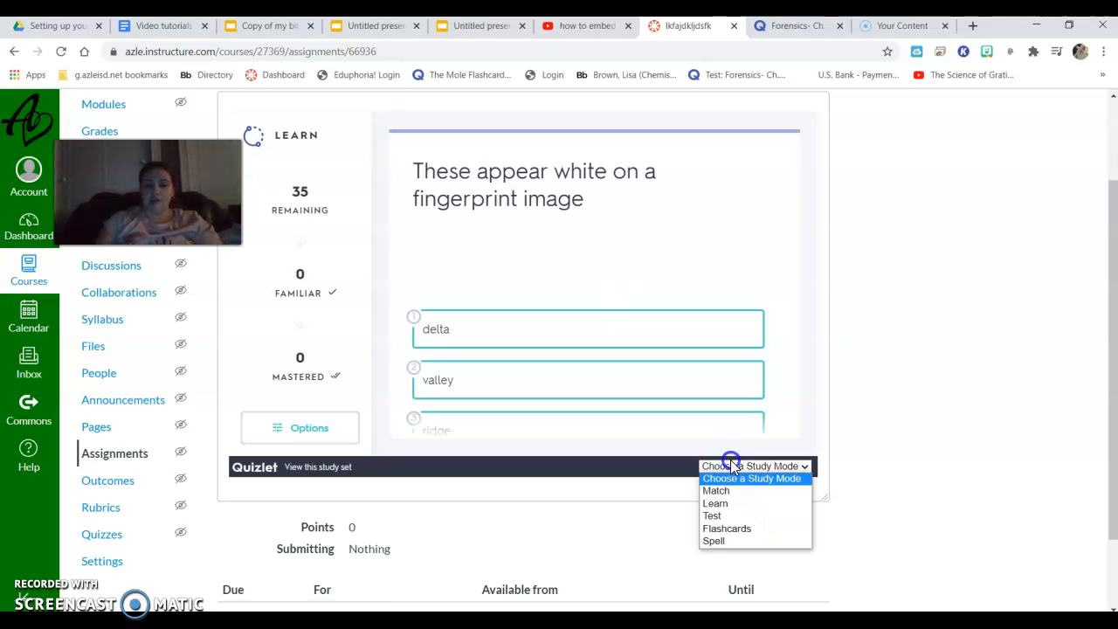
{"action": "left_click", "coordinate": [729, 517]}
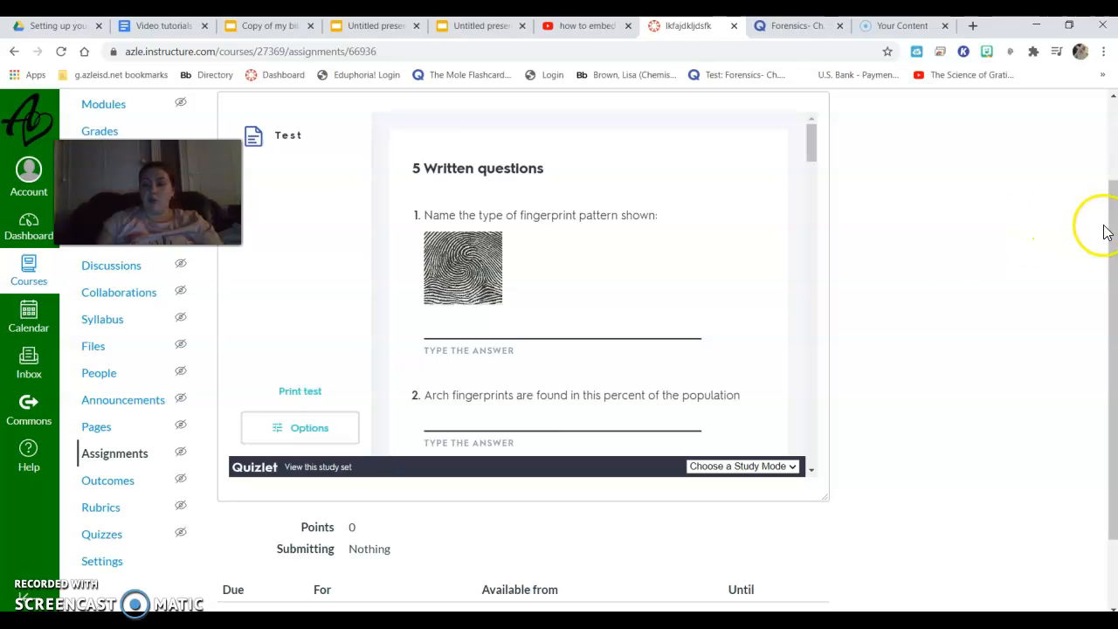
Review the embedded Test down to its last question, along with the assignment details beneath it
{"action": "left_click_drag", "start_coordinate": [1113, 225], "coordinate": [1101, 205]}
{"action": "left_click_drag", "start_coordinate": [811, 179], "coordinate": [831, 512]}
{"action": "left_click_drag", "start_coordinate": [1112, 325], "coordinate": [1113, 413]}
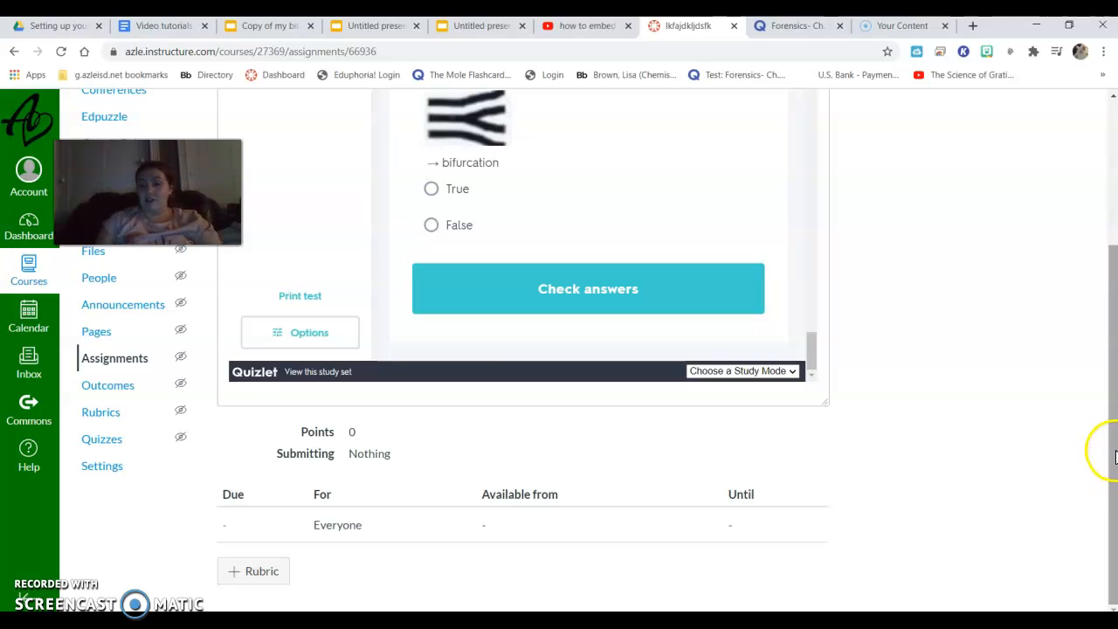
{"action": "left_click_drag", "start_coordinate": [1111, 441], "coordinate": [1090, 277]}
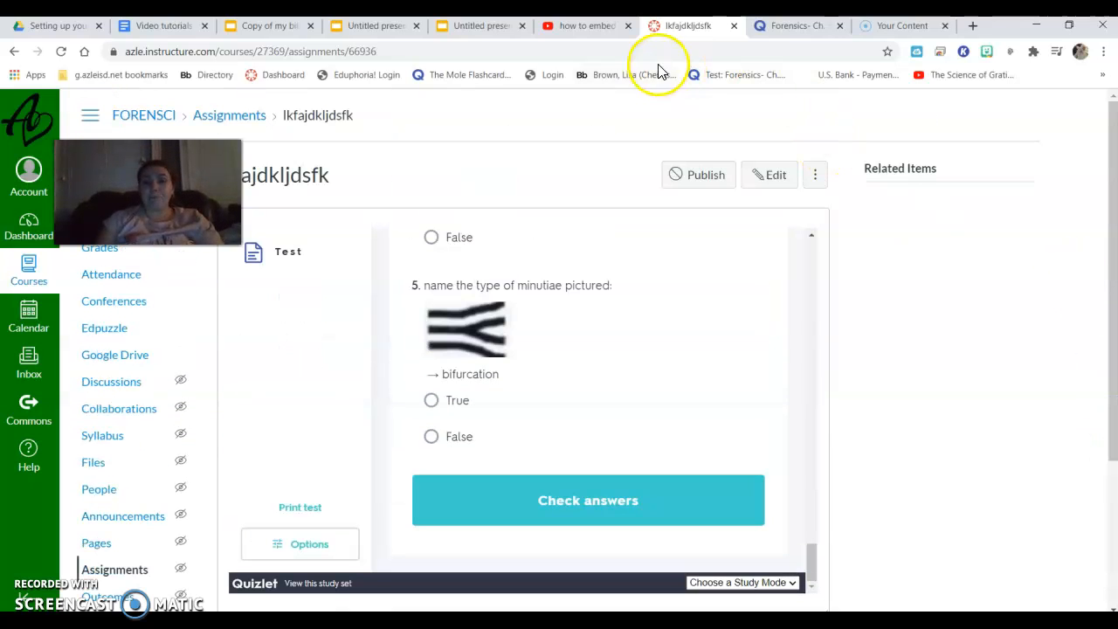
{"action": "mouse_move", "coordinate": [1108, 144]}
{"action": "left_mouse_down"}
{"action": "mouse_move", "coordinate": [1108, 219]}
{"action": "mouse_move", "coordinate": [1102, 146]}
{"action": "left_mouse_up"}
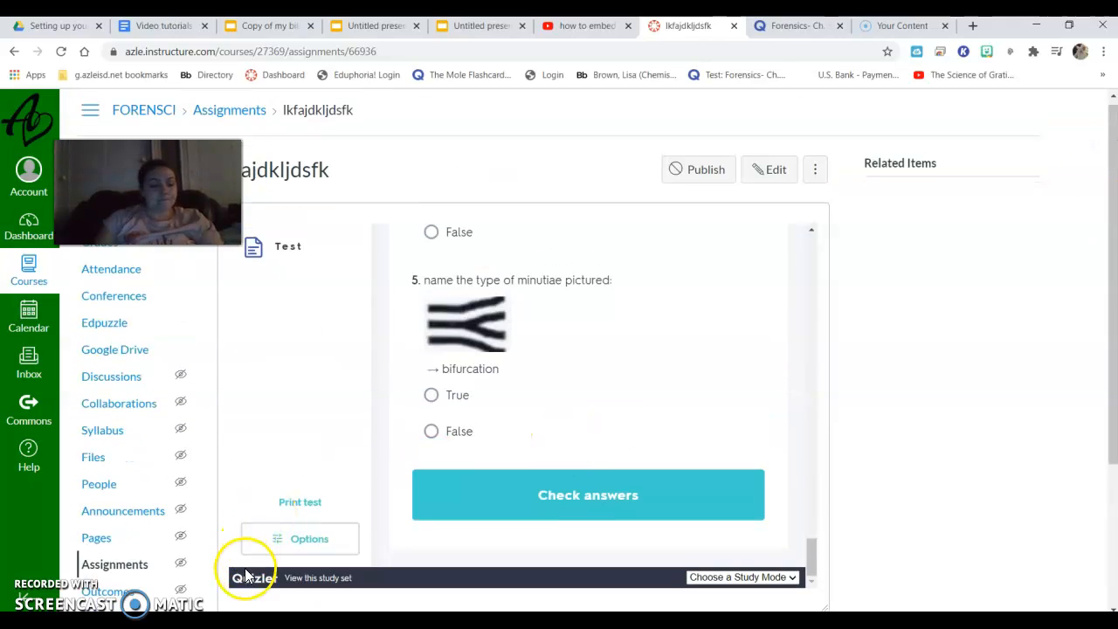